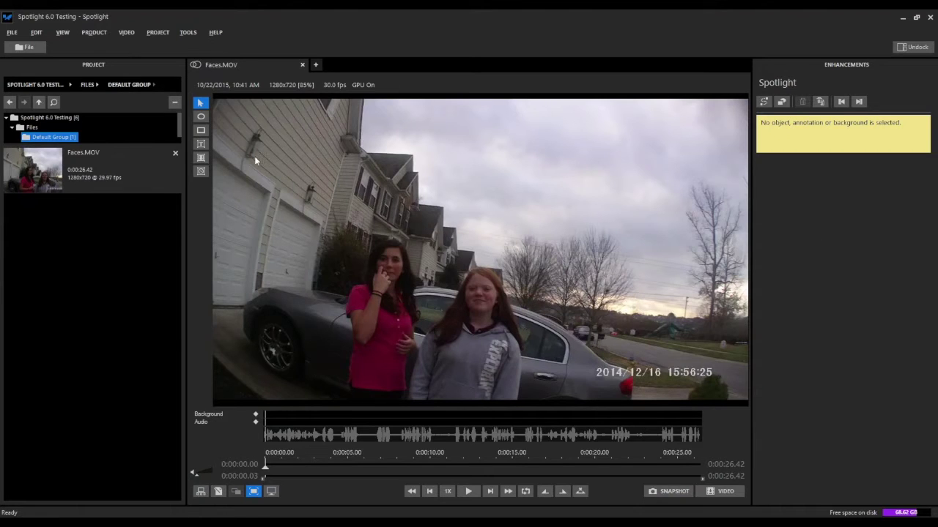
Select the Ellipse Tool for drawing elliptical masking areas
click(204, 121)
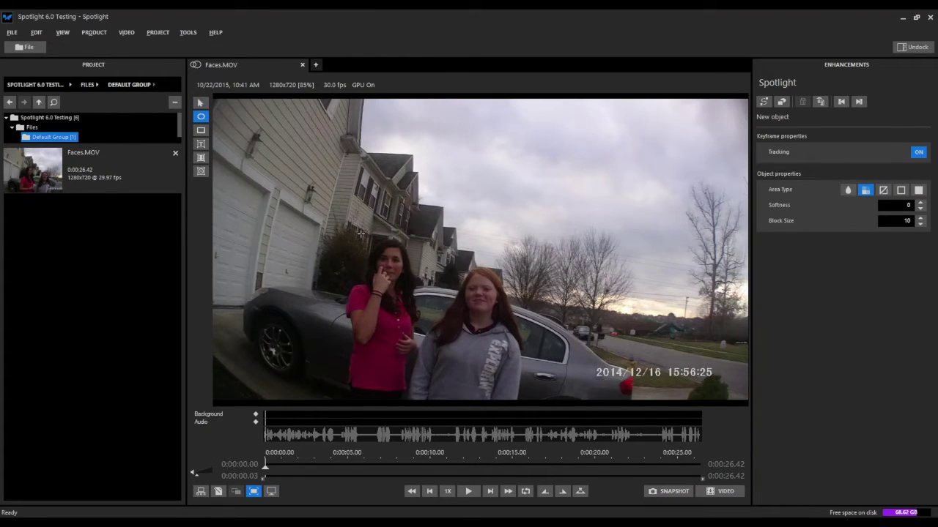
Draw a pixelating ellipse around the pink-shirted girl's face on the first frame
drag(364, 233, 415, 296)
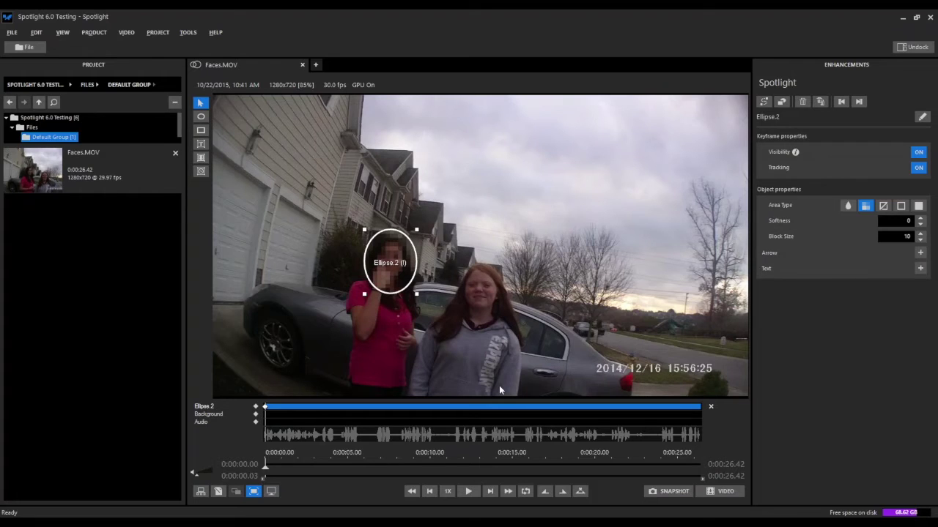
On the last frame, fit Ellipse.2 over the pink-shirted girl's face and start tracking
click(506, 494)
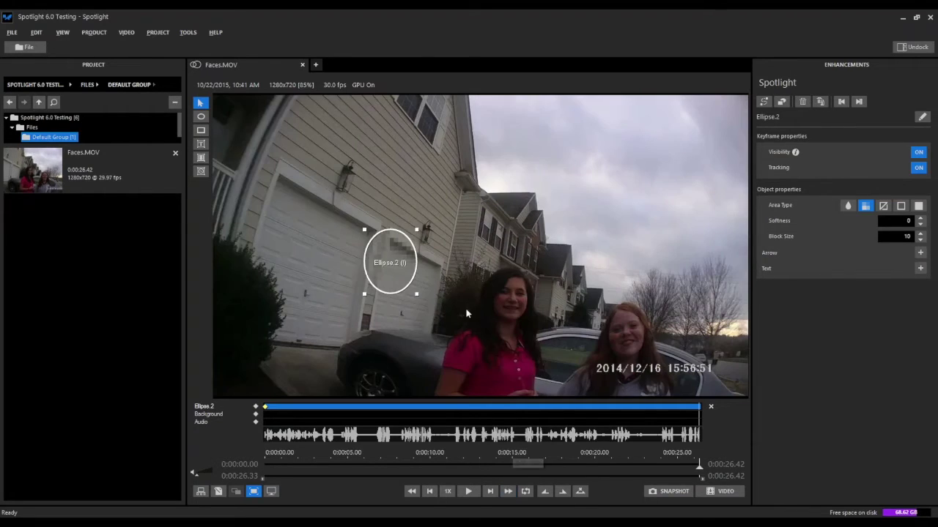
drag(394, 256, 506, 294)
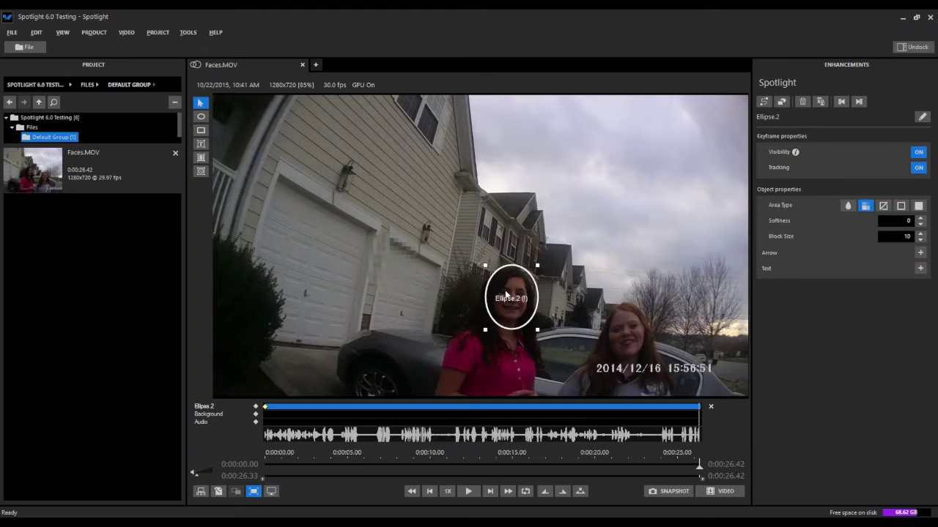
drag(506, 295, 506, 295)
click(764, 103)
Rename the tracked ellipse to 'Person 1'
click(922, 118)
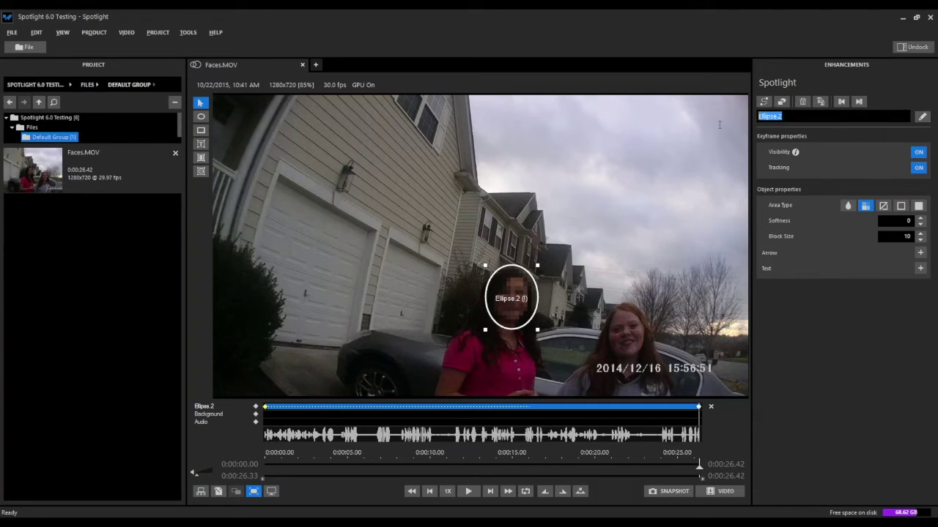
text(Person 1)
key(Return)
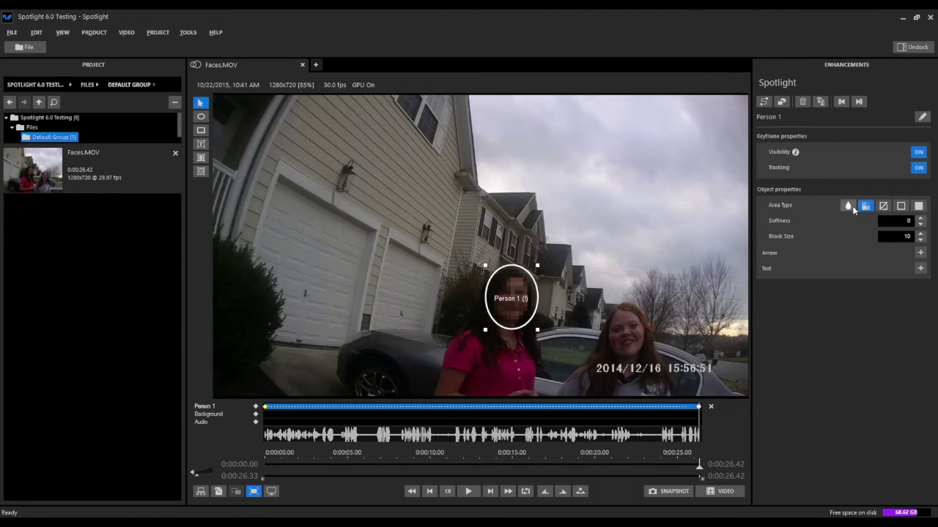
Set Person 1's area type to Blur at both the last and first keyframes
click(849, 207)
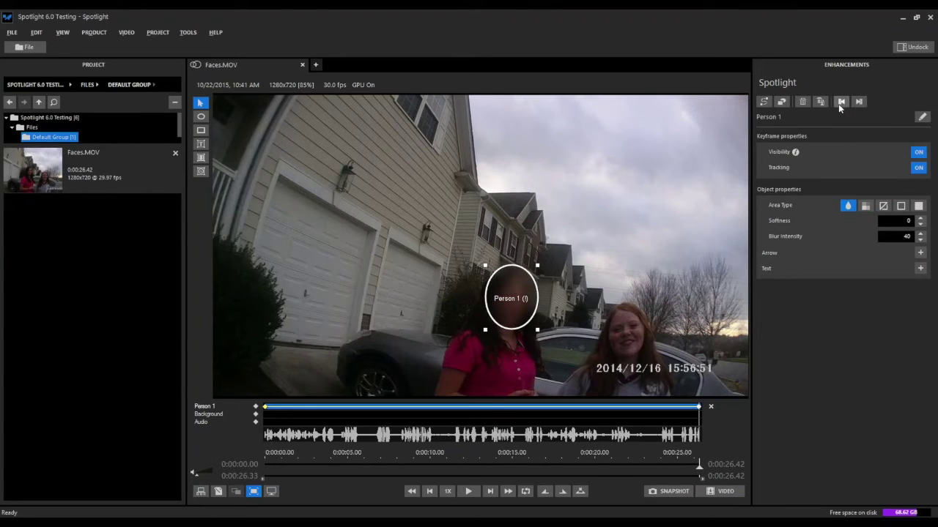
click(840, 106)
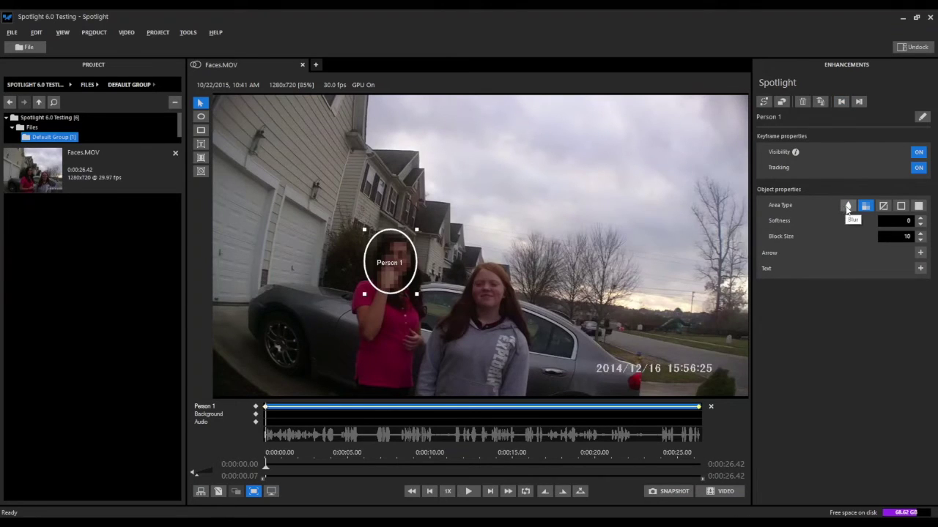
click(847, 207)
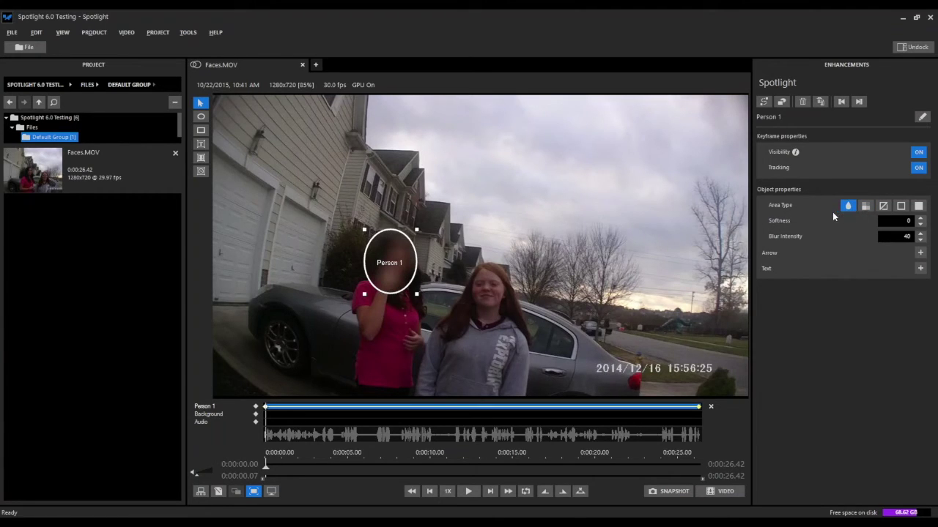
click(202, 117)
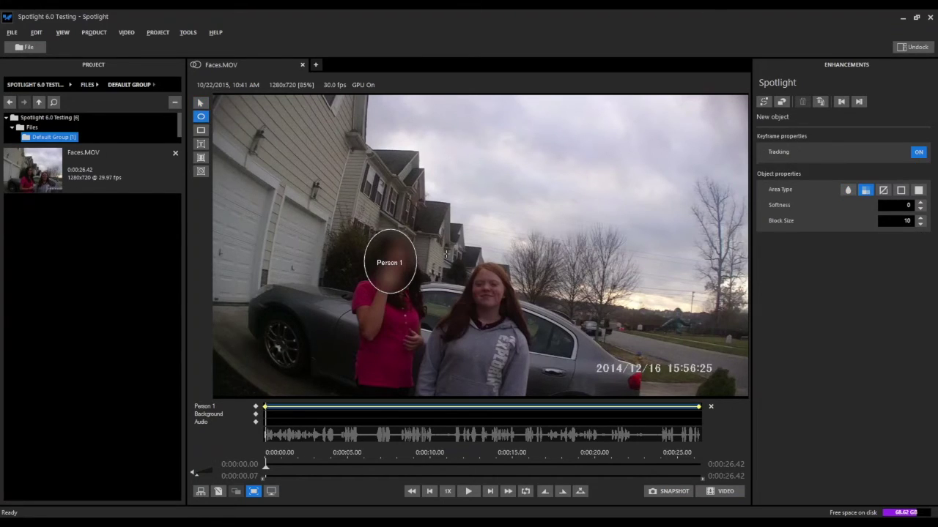
Draw Ellipse.5 over the grey-hoodie girl's face, then go to the clip's last frame
drag(466, 258, 512, 320)
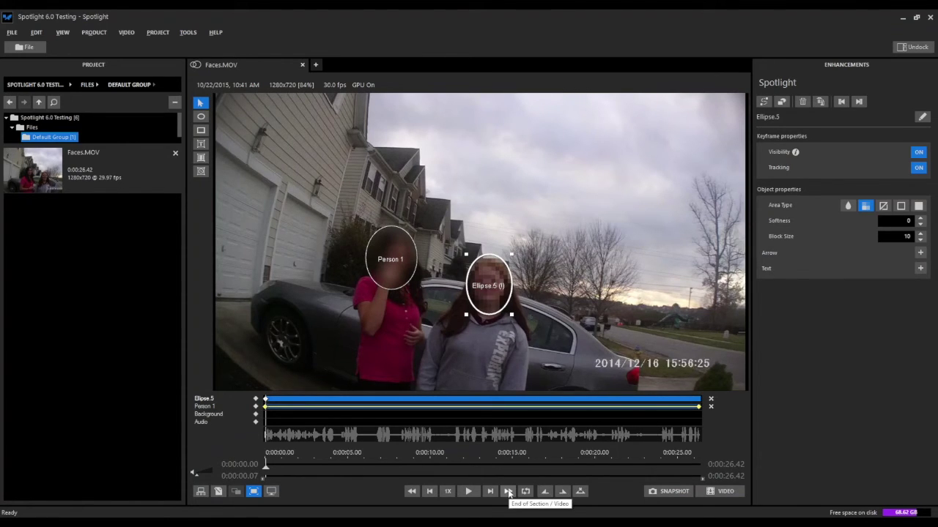
click(508, 493)
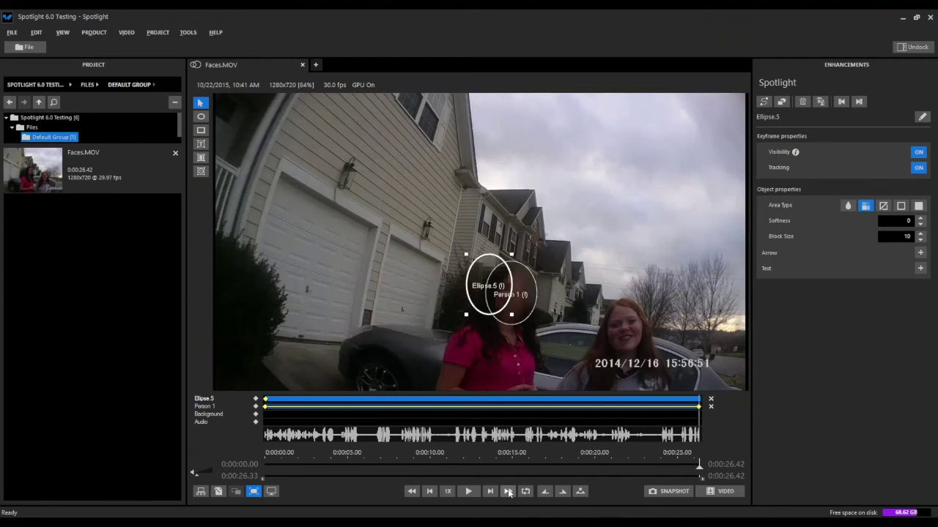
Move Ellipse.5 onto the grey-hoodie girl's face on the last frame and track it
drag(485, 270, 618, 315)
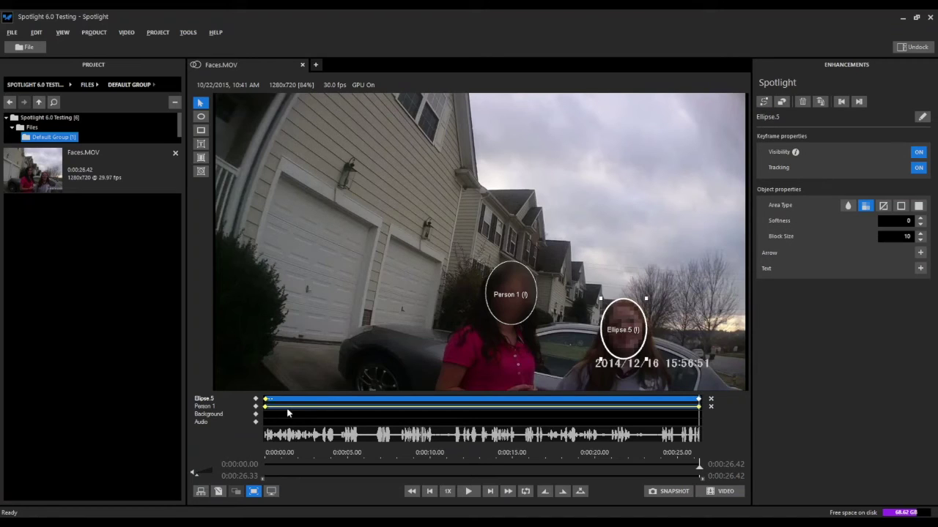
drag(271, 407, 316, 405)
click(917, 118)
Rename Ellipse.5 to 'Person 2'
drag(785, 117, 755, 116)
text(P)
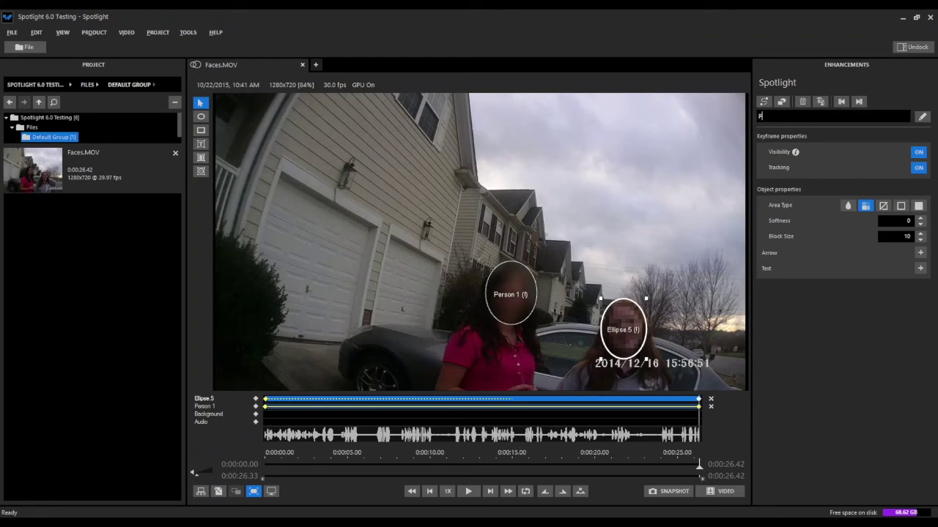
text(erson 2)
key(Return)
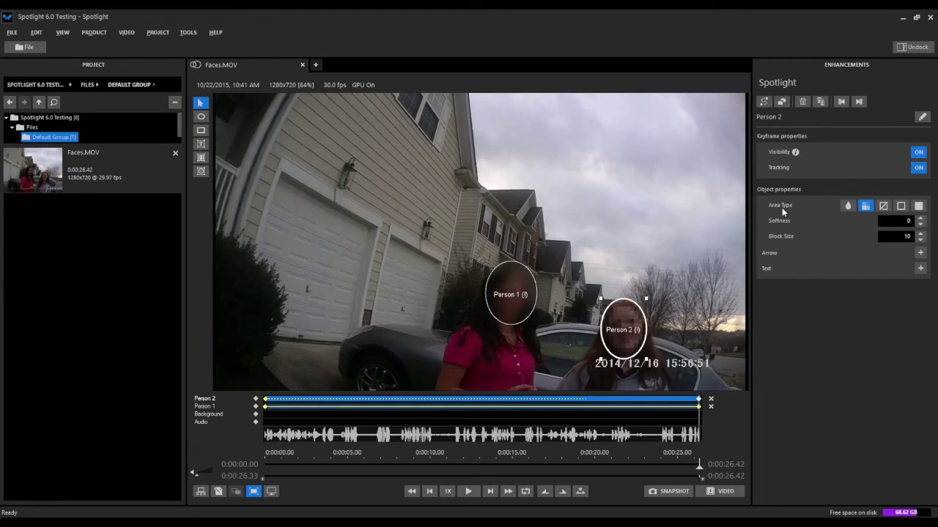
Set Person 2's area type to Blur at both keyframes and play the clip
click(848, 206)
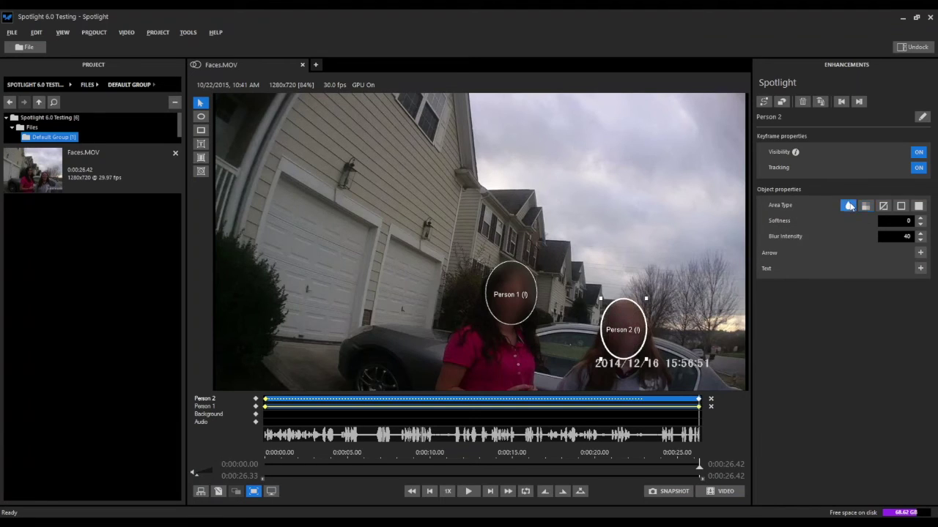
click(840, 102)
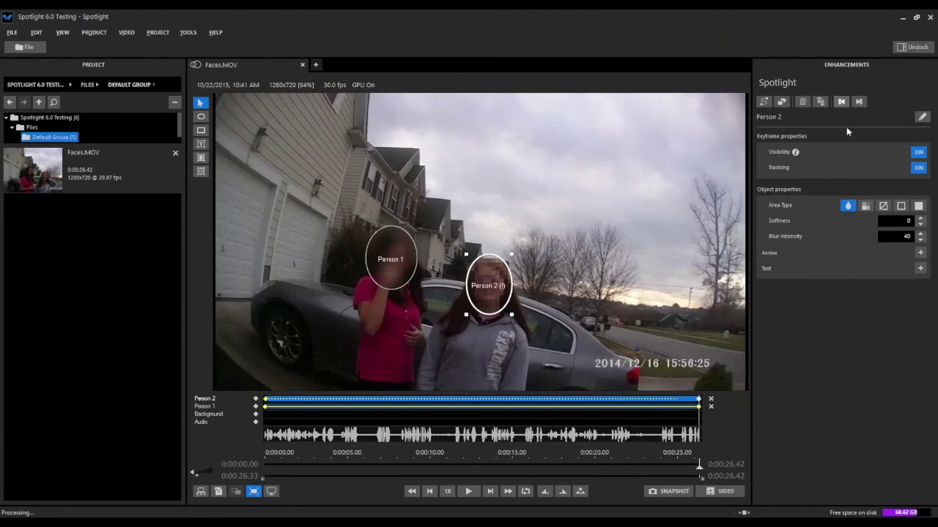
click(848, 206)
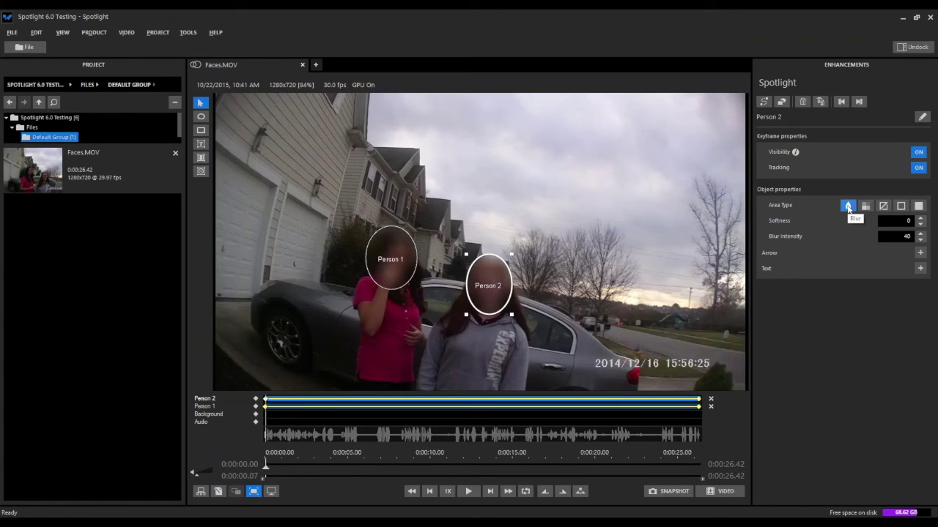
click(468, 491)
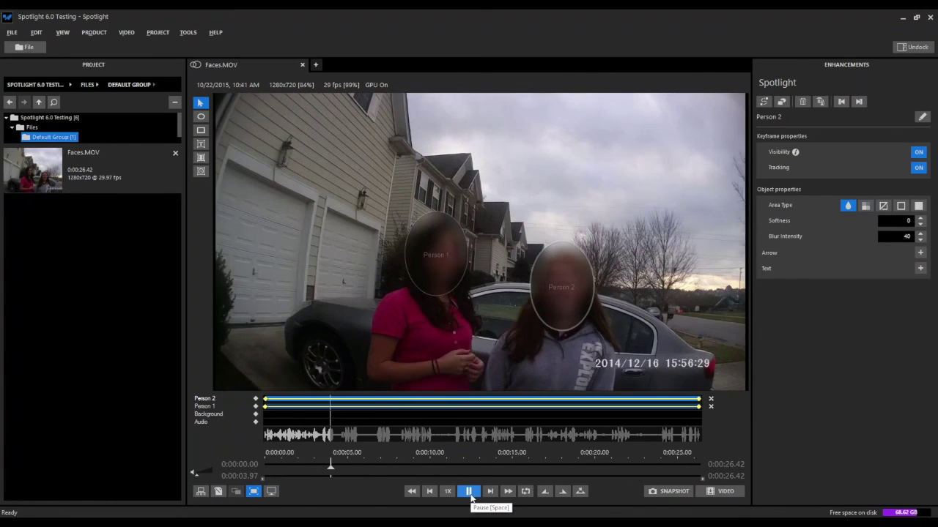
Preview playback with ellipse outlines and labels hidden, both faces blurred
click(469, 491)
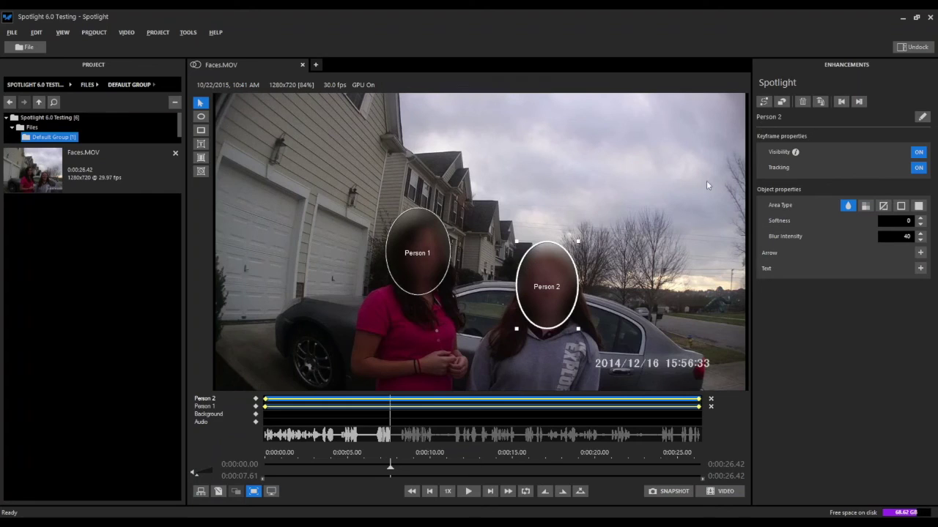
click(783, 102)
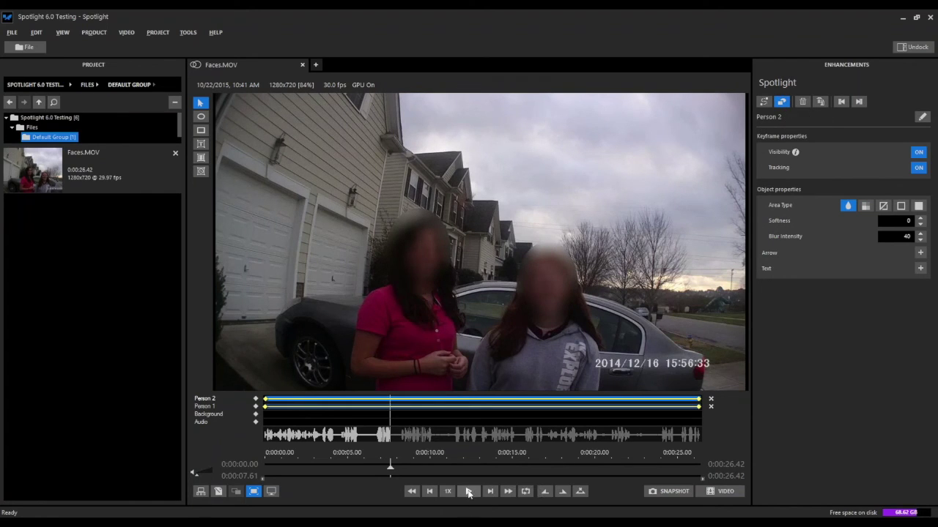
click(469, 492)
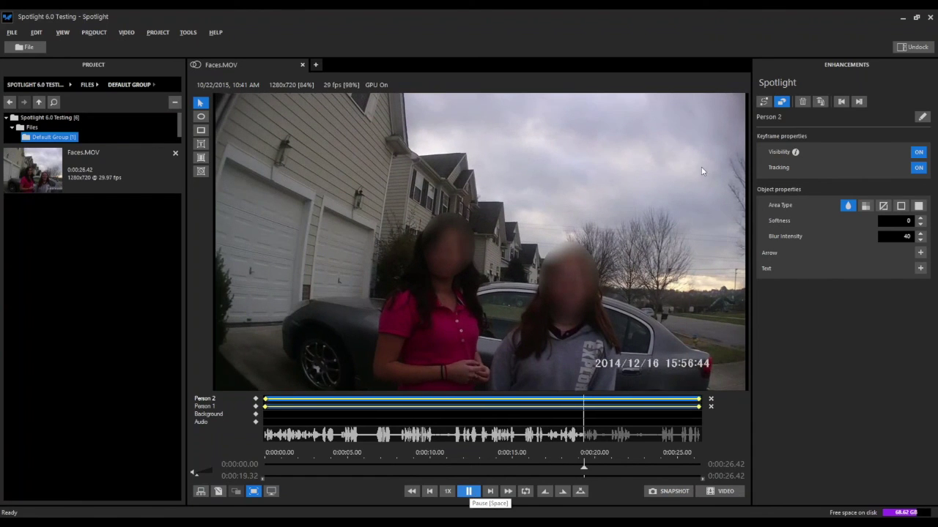
click(469, 492)
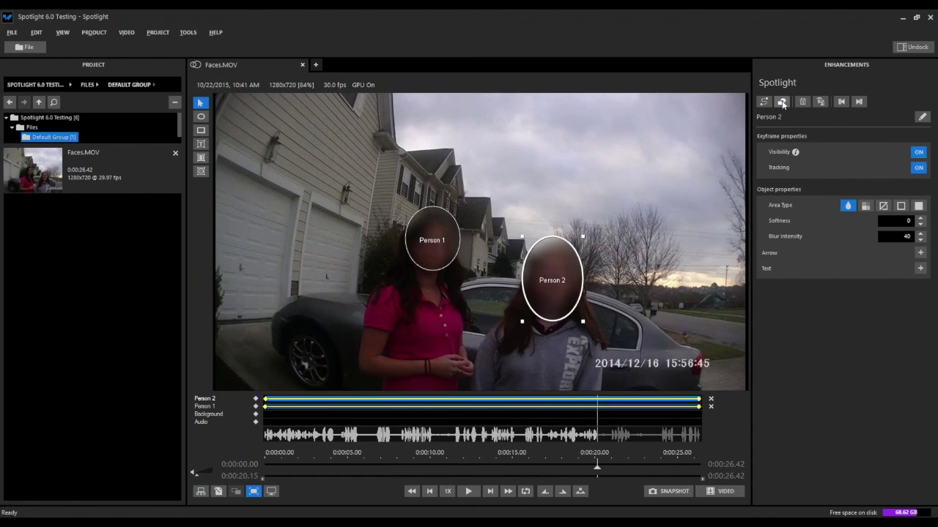
click(783, 104)
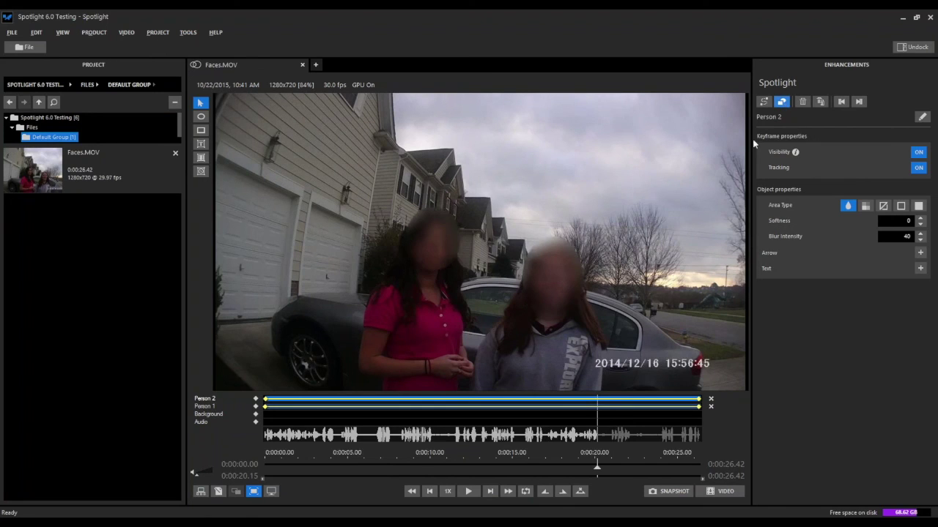
click(469, 492)
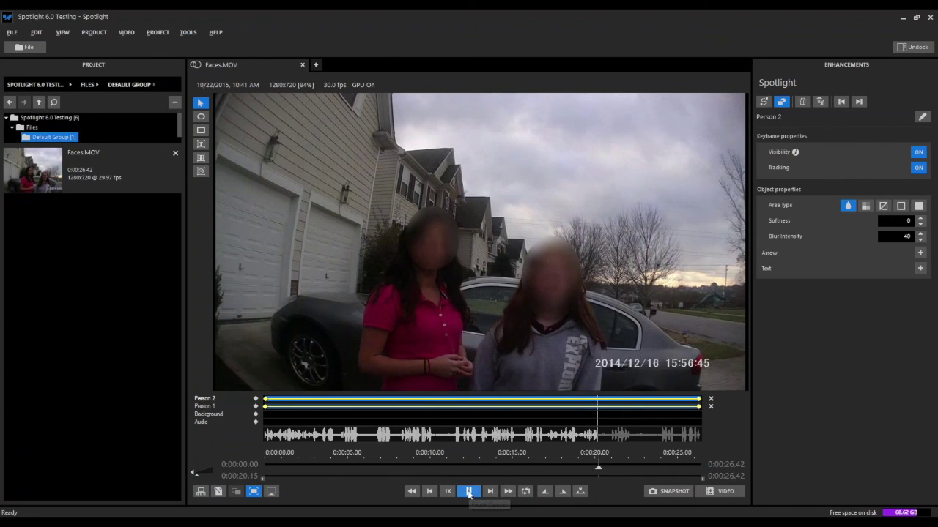